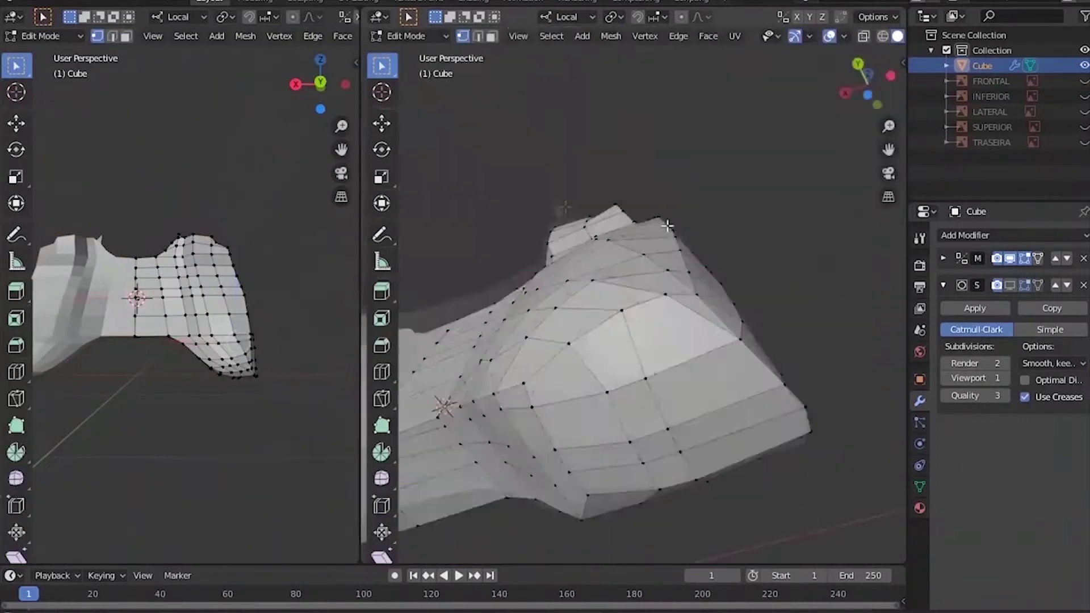
# Orbit and zoom out the right viewport to frame the whole controller grip in perspective.
pyautogui.moveTo(750, 260); pyautogui.dragTo(667, 307, button='middle')
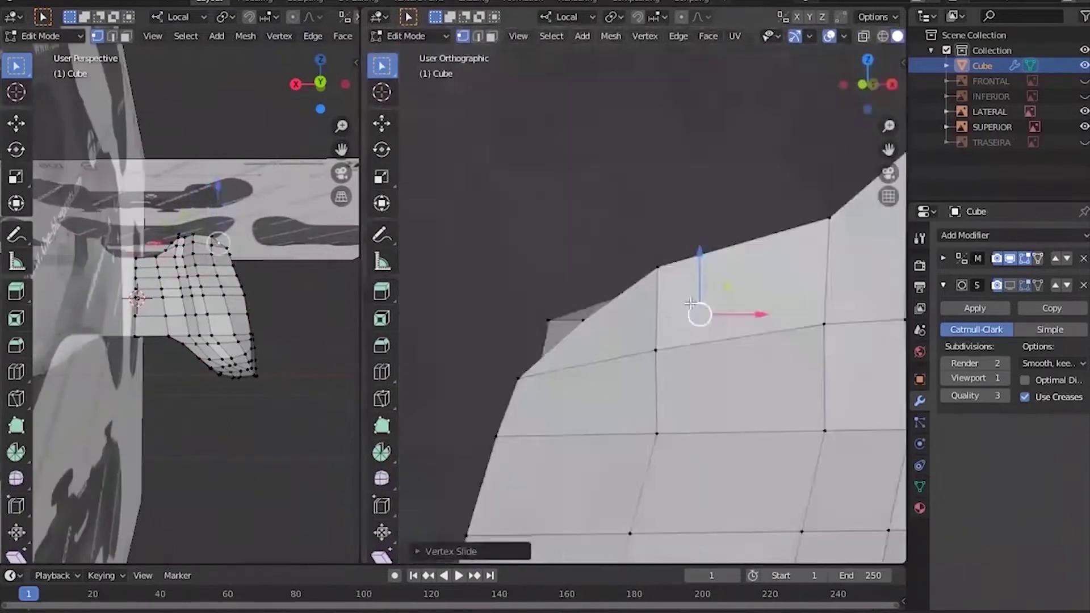
pyautogui.moveTo(592, 383); pyautogui.dragTo(694, 390, button='middle')
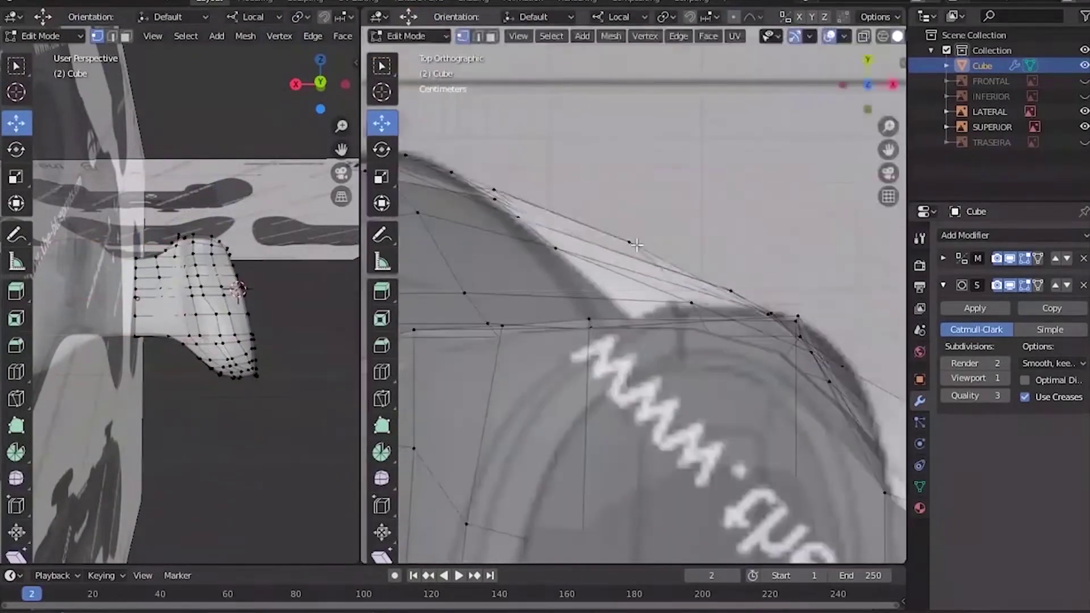
pyautogui.moveTo(636, 245); pyautogui.dragTo(749, 171, button='middle')
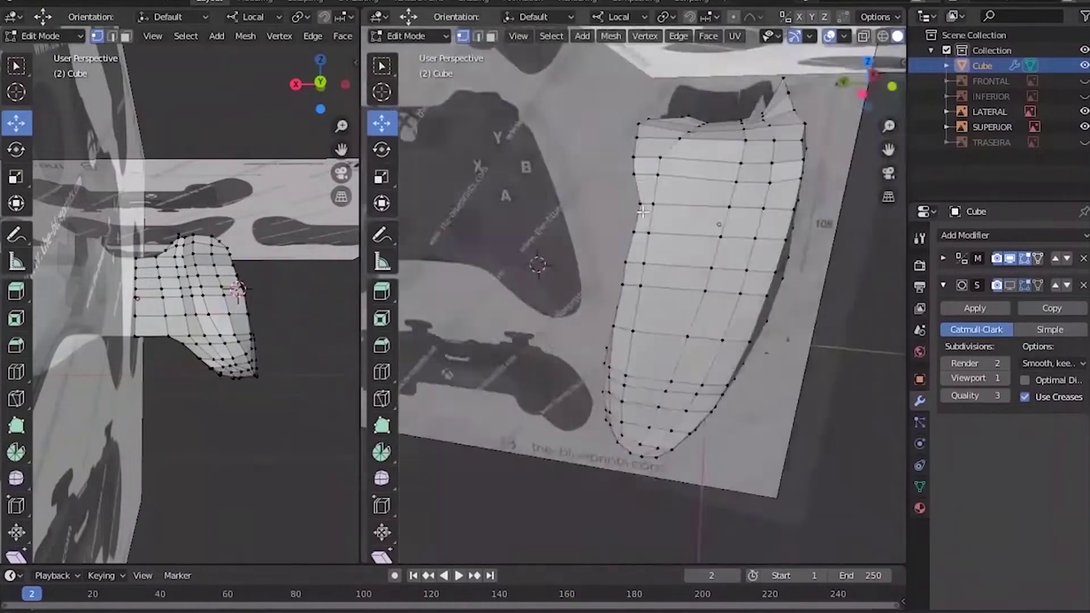
# Move a path of grip vertices from the left side view, then show the FRONTAL reference in front view.
pyautogui.press('ctrl+KP_3')
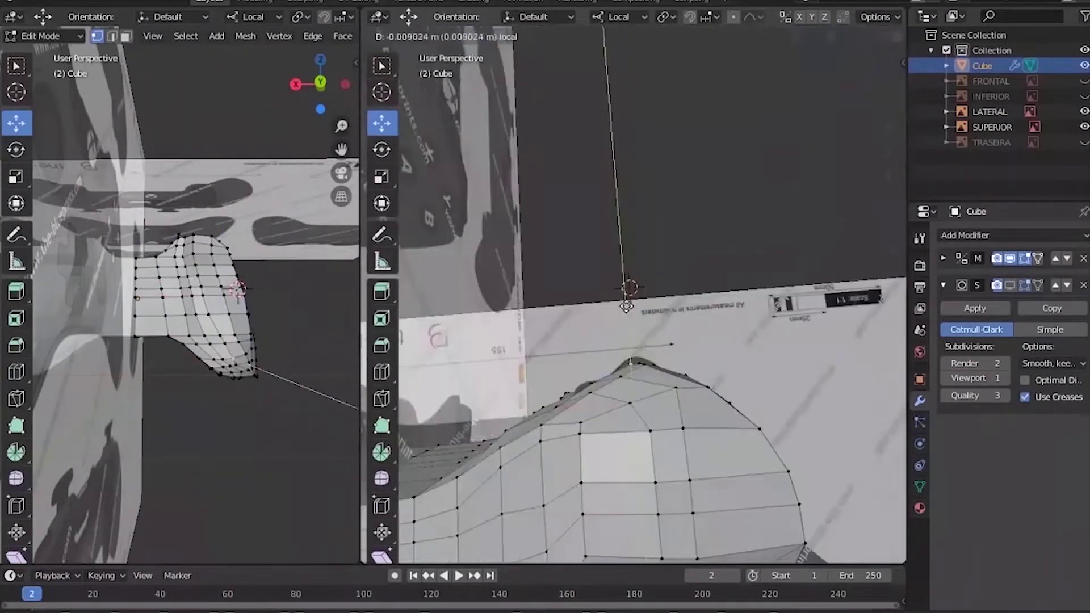
pyautogui.keyDown('ctrl'); pyautogui.click(512, 290); pyautogui.keyUp('ctrl')
pyautogui.press('g')
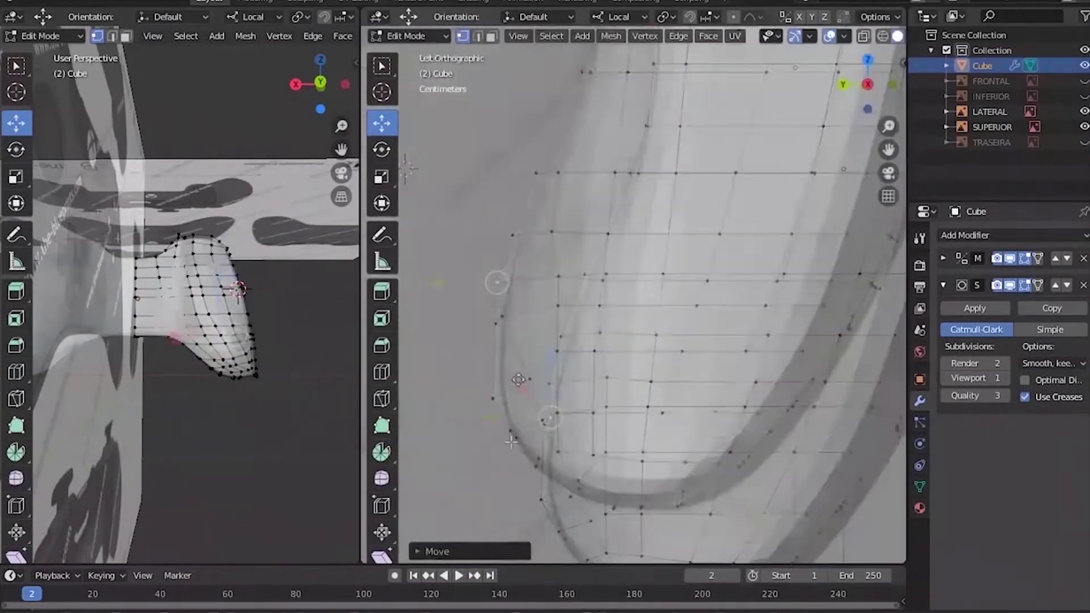
pyautogui.press('KP_1')
pyautogui.click(1084, 81)
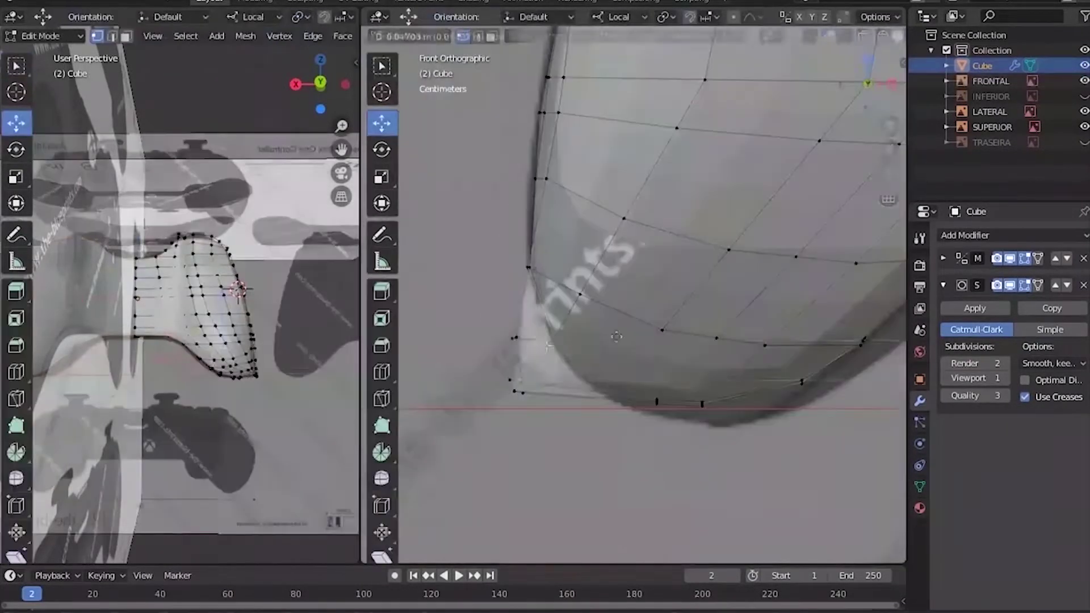